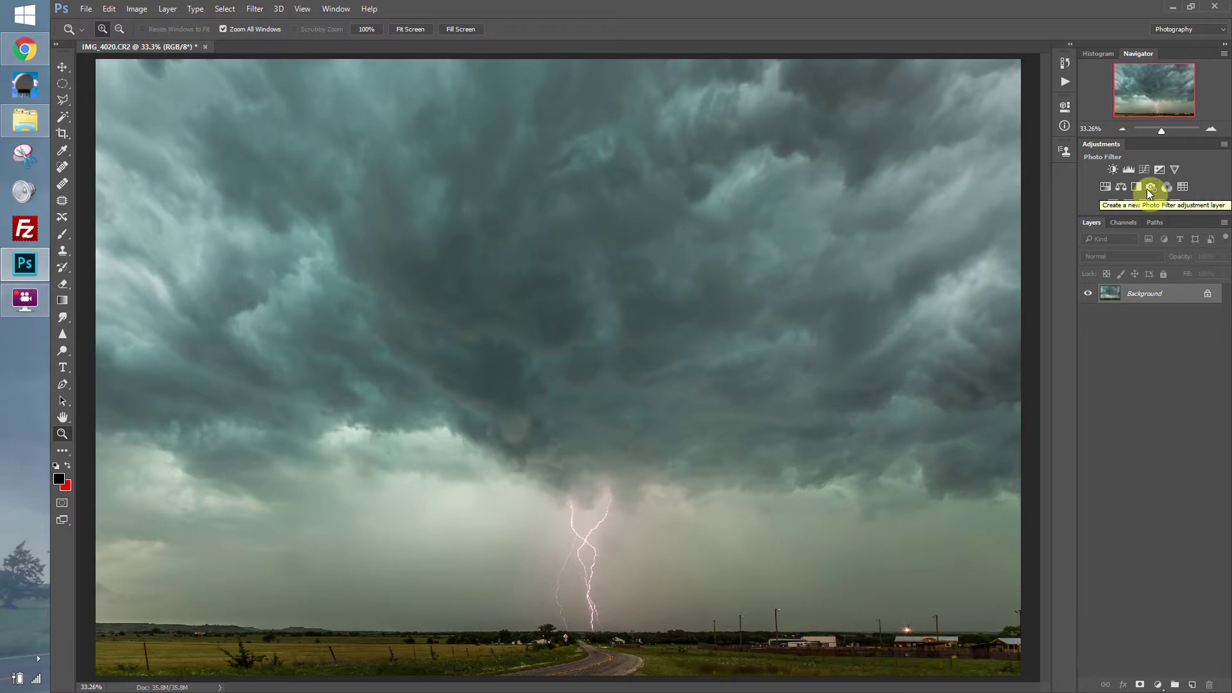
# Step: Add a Photo Filter adjustment layer using the Cooling Filter (80) preset
pyautogui.click(1147, 188)
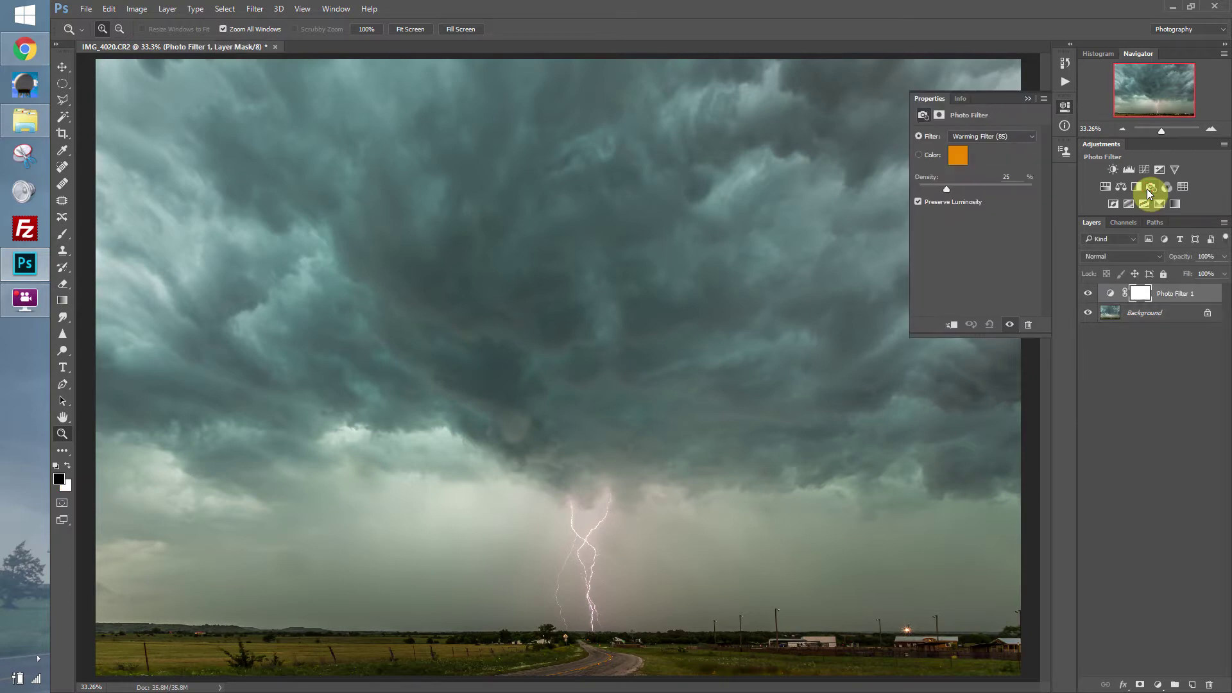
pyautogui.click(997, 136)
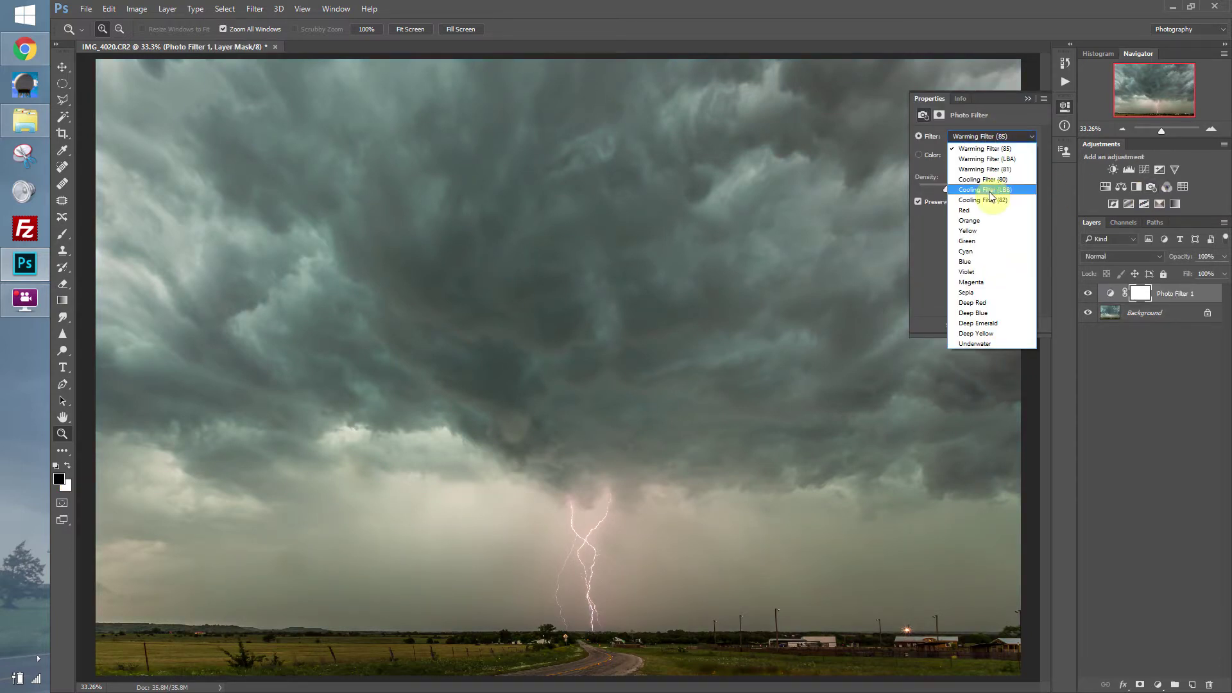
pyautogui.click(991, 181)
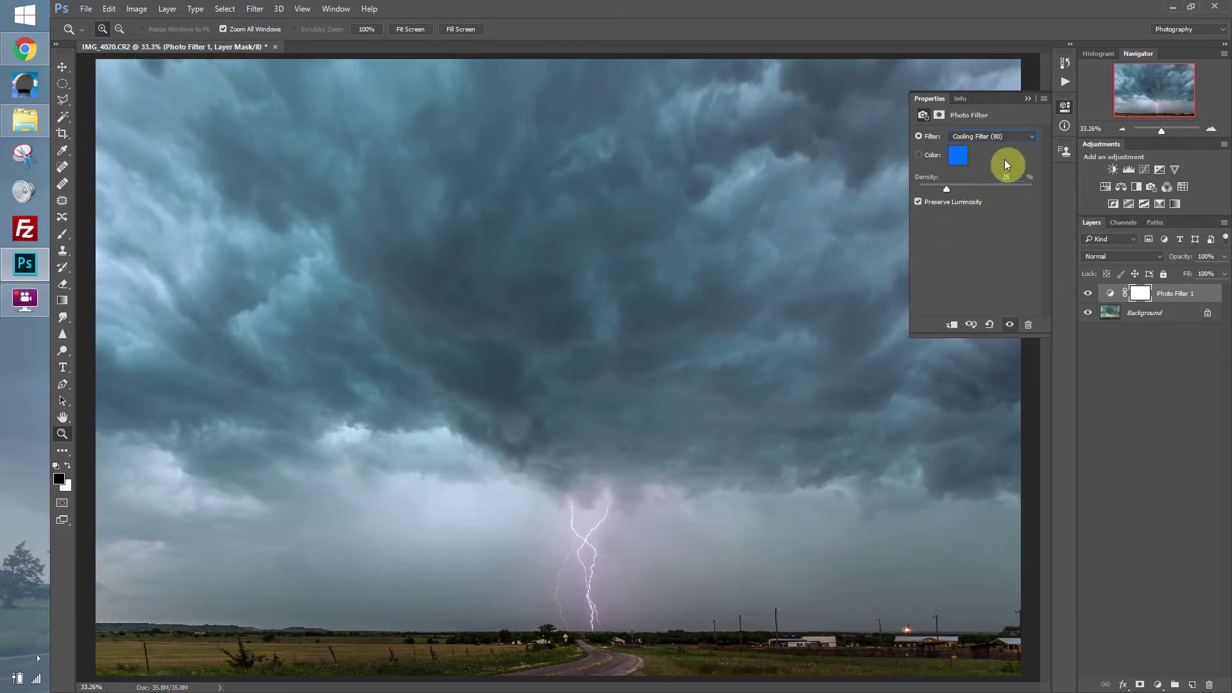
pyautogui.click(1027, 99)
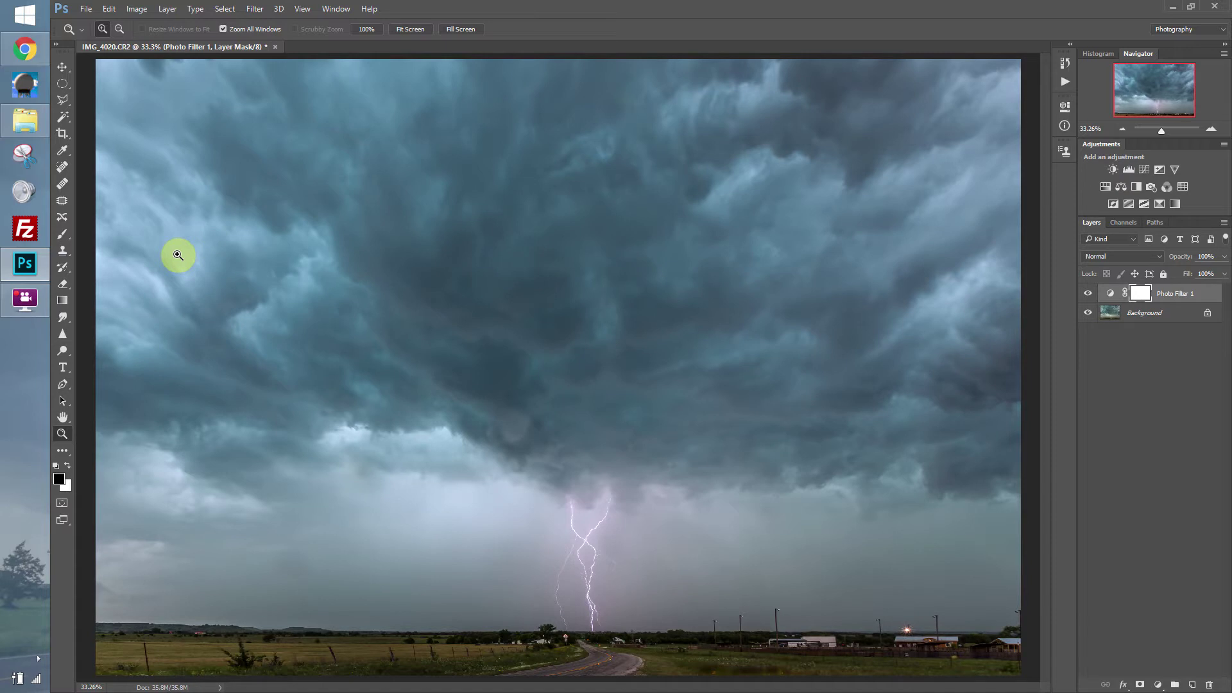
# Step: Set up the Brush tool with 0% hardness and a 900 px size
pyautogui.click(61, 234)
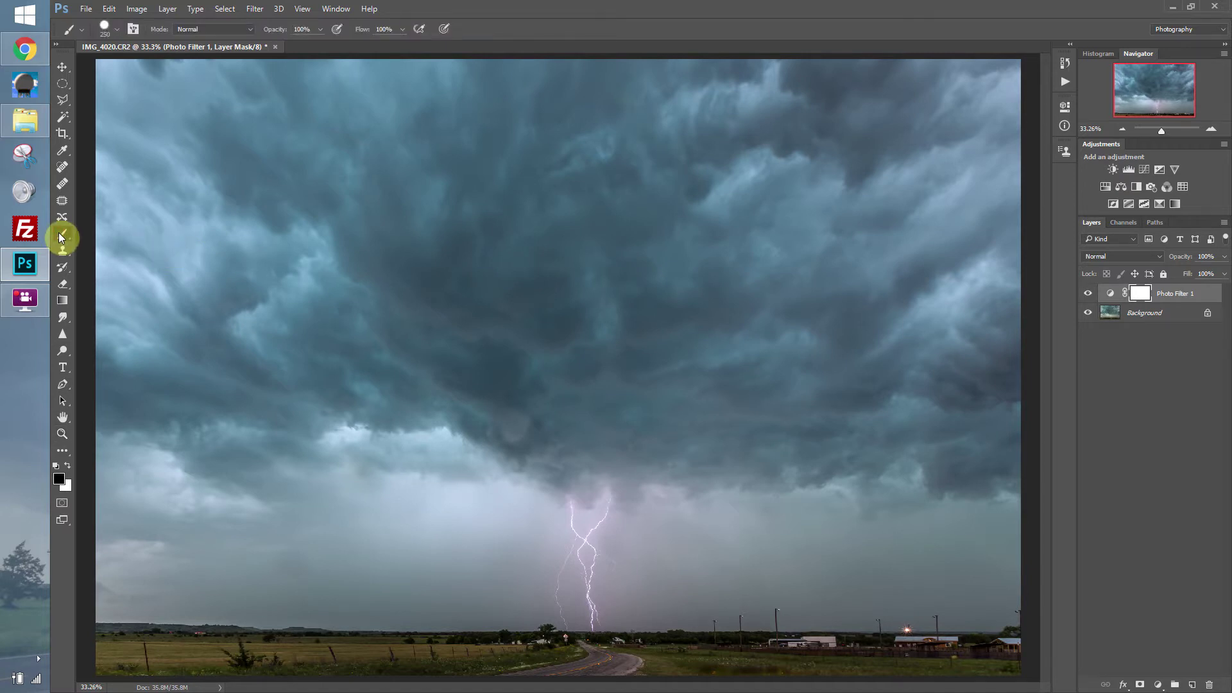
pyautogui.rightClick(466, 241)
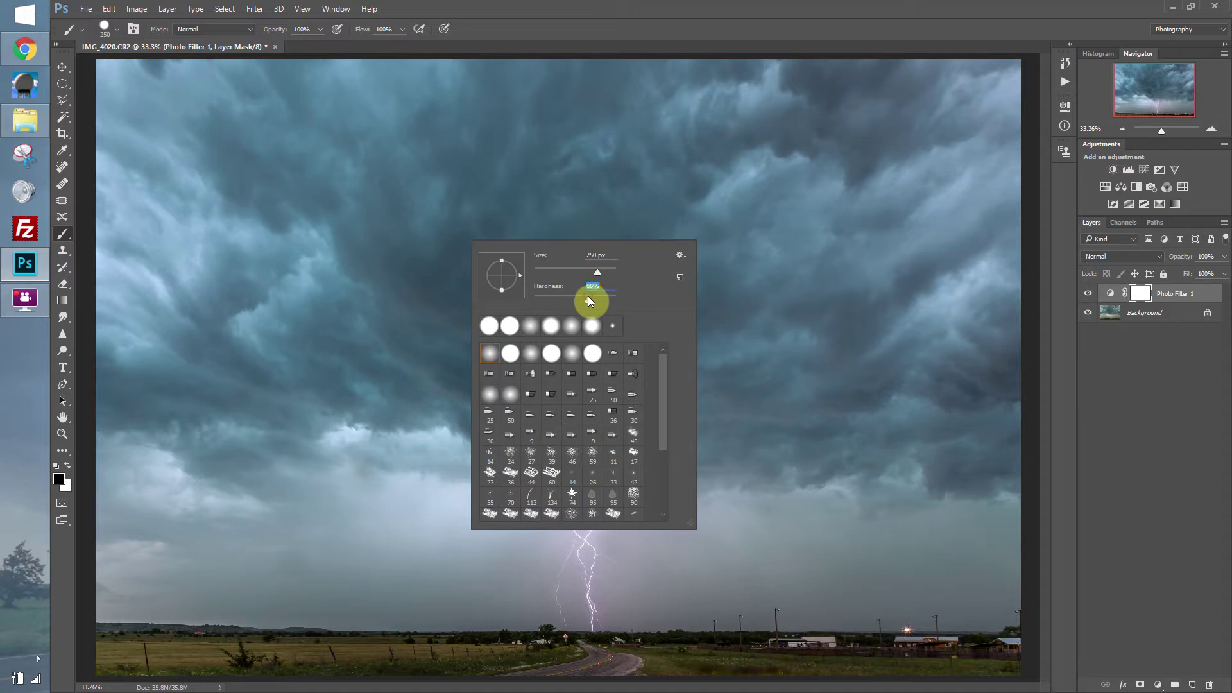
pyautogui.moveTo(560, 295); pyautogui.dragTo(534, 298)
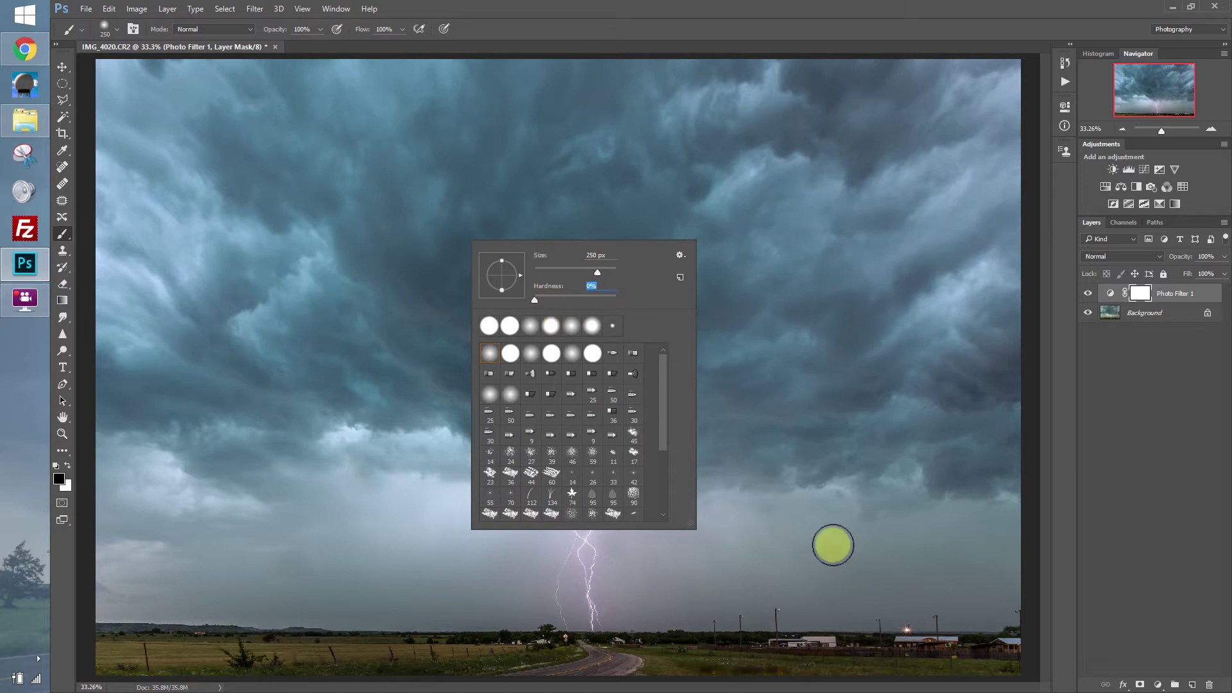
pyautogui.press('Return')
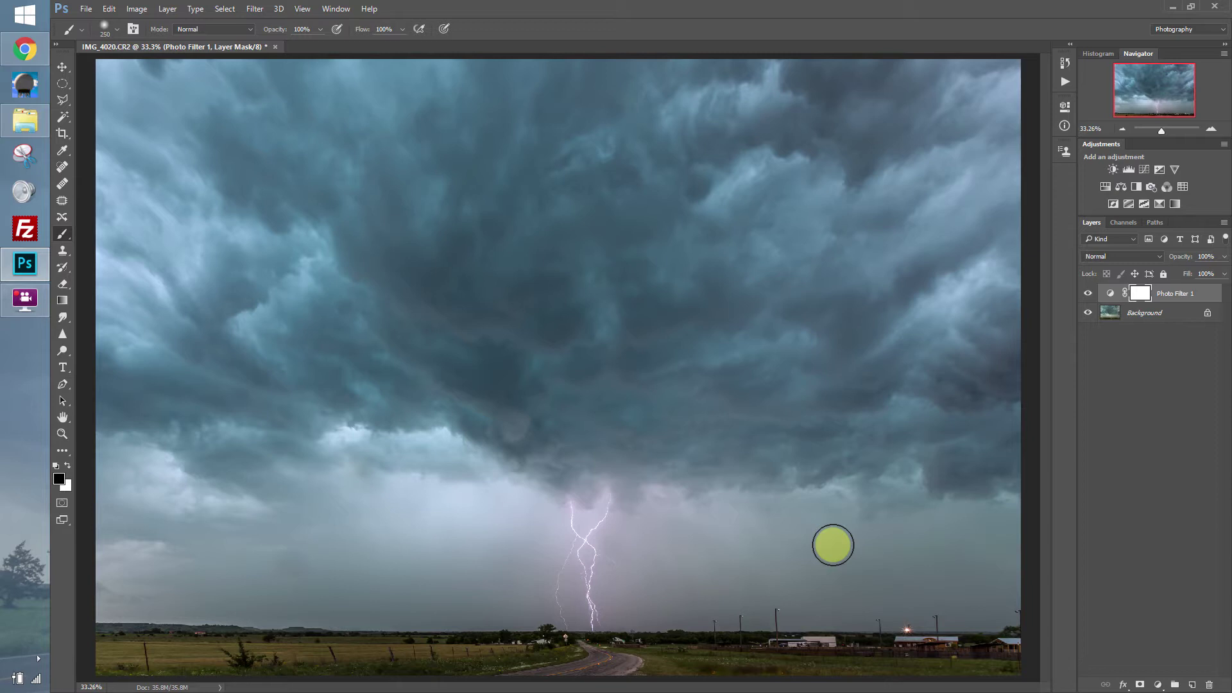
pyautogui.press(']')
pyautogui.press(']')
pyautogui.press(']')
pyautogui.press(']')
pyautogui.press(']')
pyautogui.press(']')
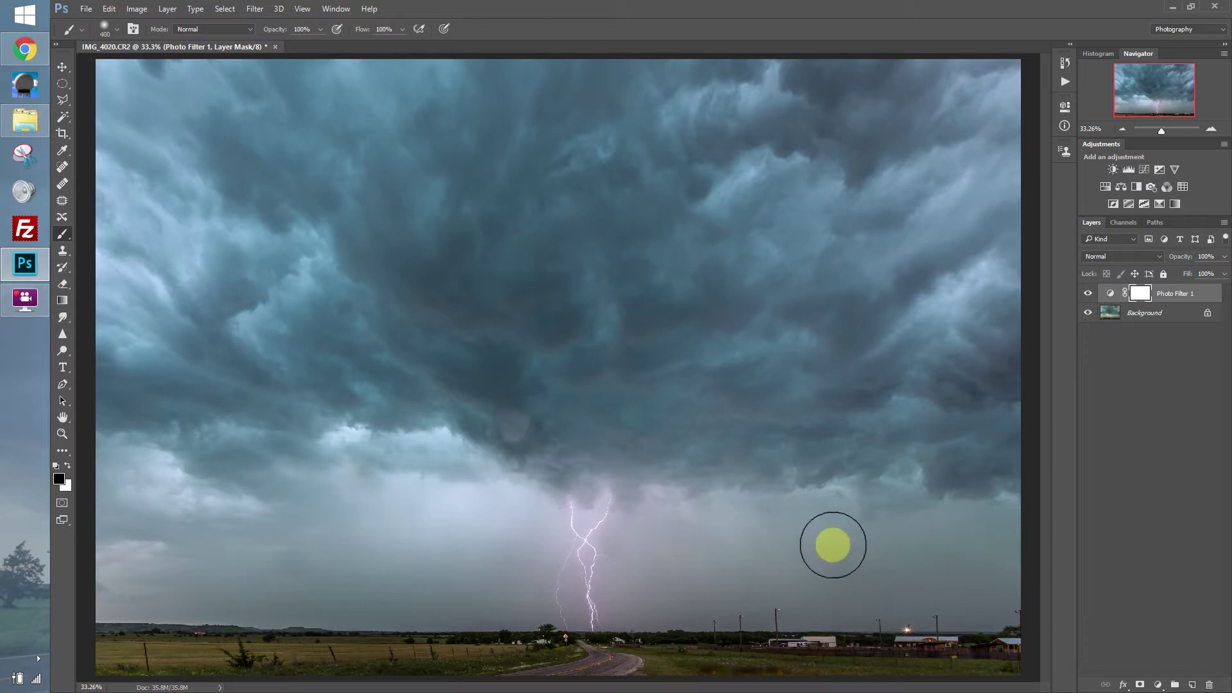
pyautogui.press('[')
pyautogui.press('[')
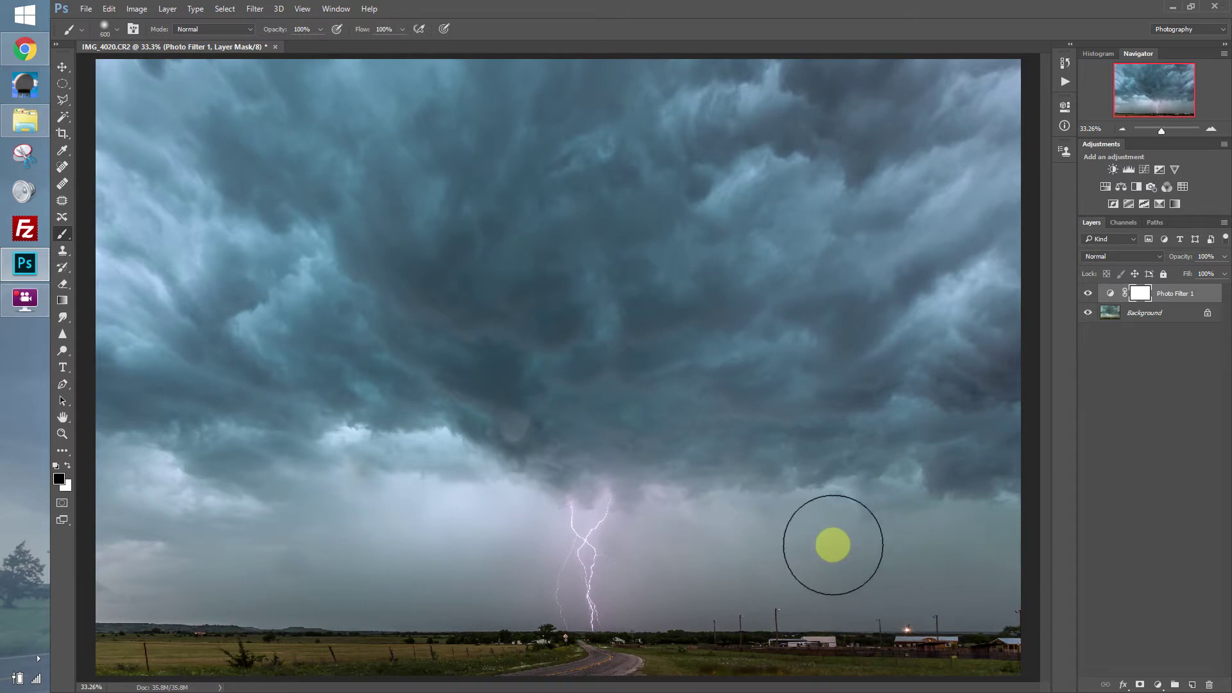
pyautogui.press(']')
pyautogui.press(']')
pyautogui.press(']')
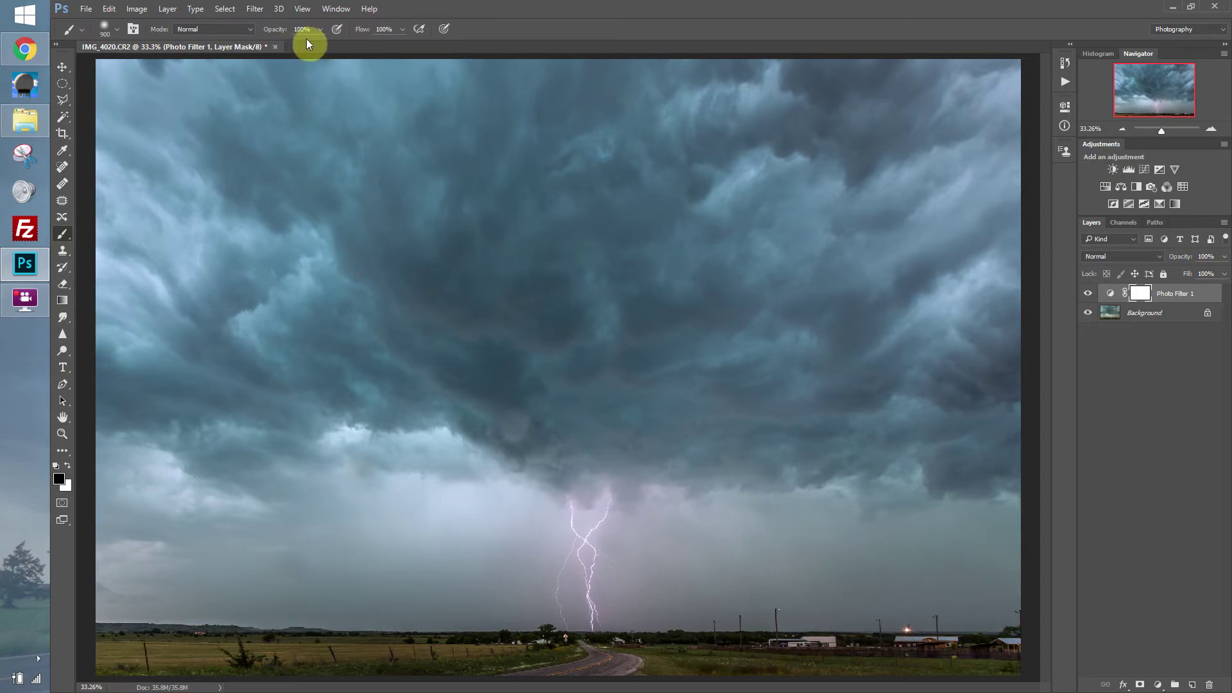
pyautogui.click(322, 30)
# Step: Paint black at 100% opacity across the bottom of the Photo Filter 1 mask
pyautogui.moveTo(317, 49); pyautogui.dragTo(321, 50)
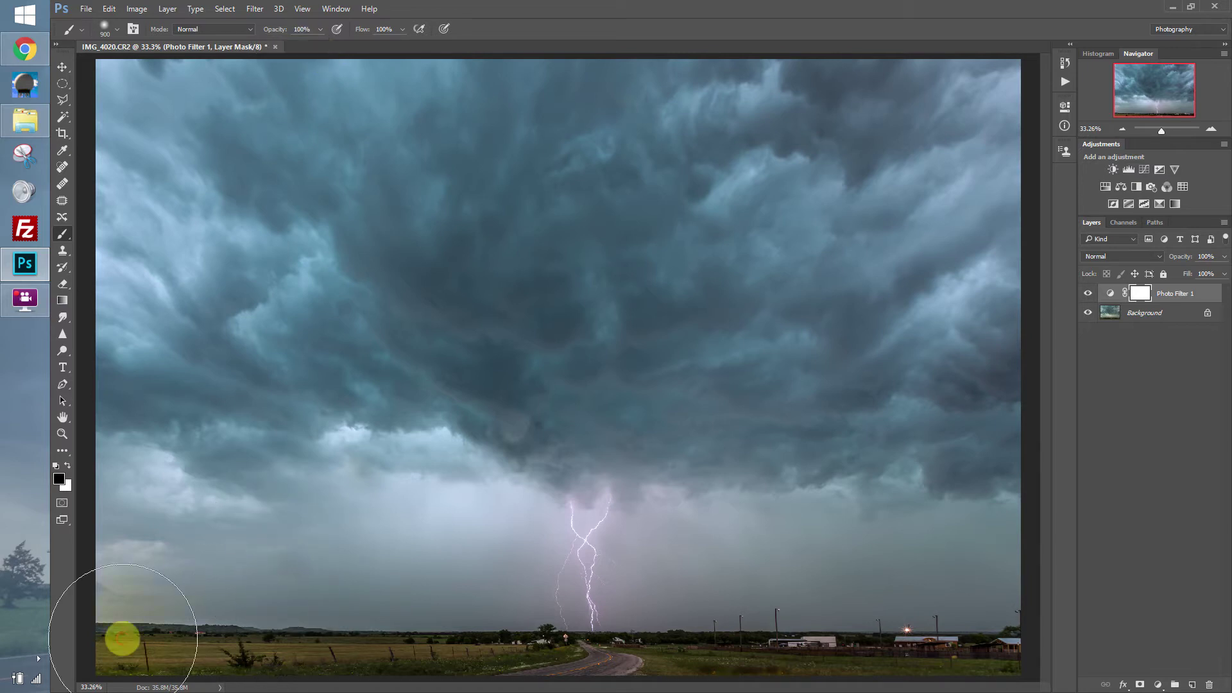
pyautogui.moveTo(122, 638)
pyautogui.mouseDown()
pyautogui.moveTo(310, 624)
pyautogui.moveTo(275, 632)
pyautogui.moveTo(533, 654)
pyautogui.moveTo(782, 627)
pyautogui.moveTo(892, 645)
pyautogui.moveTo(973, 638)
pyautogui.moveTo(933, 637)
pyautogui.moveTo(971, 587)
pyautogui.moveTo(942, 581)
pyautogui.moveTo(994, 571)
pyautogui.moveTo(808, 568)
pyautogui.moveTo(702, 592)
pyautogui.moveTo(633, 563)
pyautogui.moveTo(541, 570)
pyautogui.moveTo(536, 549)
pyautogui.moveTo(429, 540)
pyautogui.moveTo(213, 589)
pyautogui.moveTo(63, 580)
pyautogui.moveTo(154, 617)
pyautogui.moveTo(280, 611)
pyautogui.moveTo(660, 644)
pyautogui.moveTo(886, 652)
pyautogui.moveTo(1188, 627)
pyautogui.mouseUp()
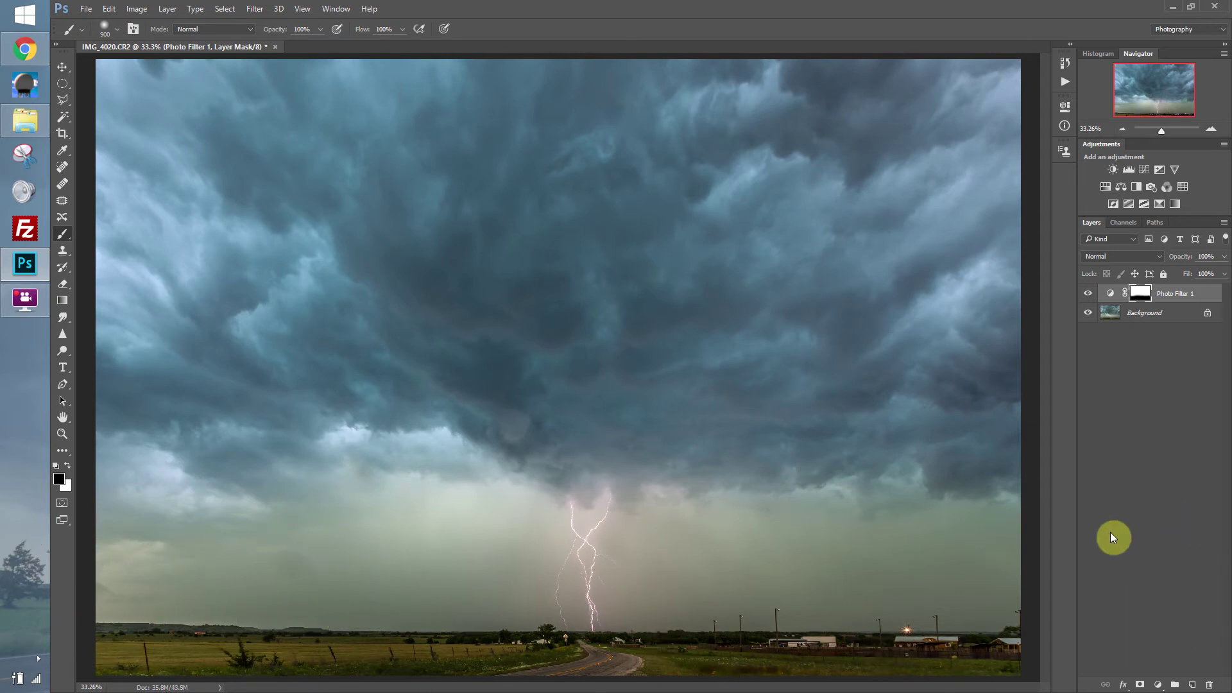
# Step: Toggle Photo Filter 1's visibility to compare, then lower its opacity to 40%
pyautogui.click(1087, 294)
pyautogui.click(1088, 294)
pyautogui.click(1090, 296)
pyautogui.click(1090, 297)
pyautogui.click(1089, 297)
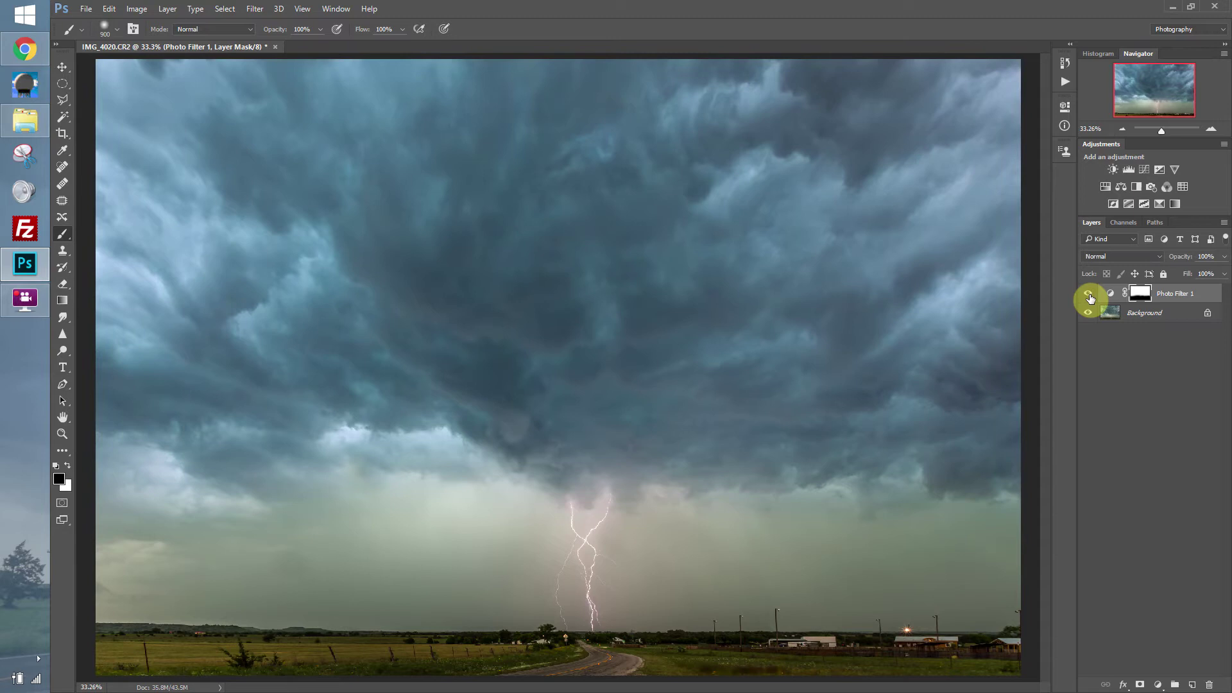
pyautogui.click(1090, 297)
pyautogui.click(1090, 297)
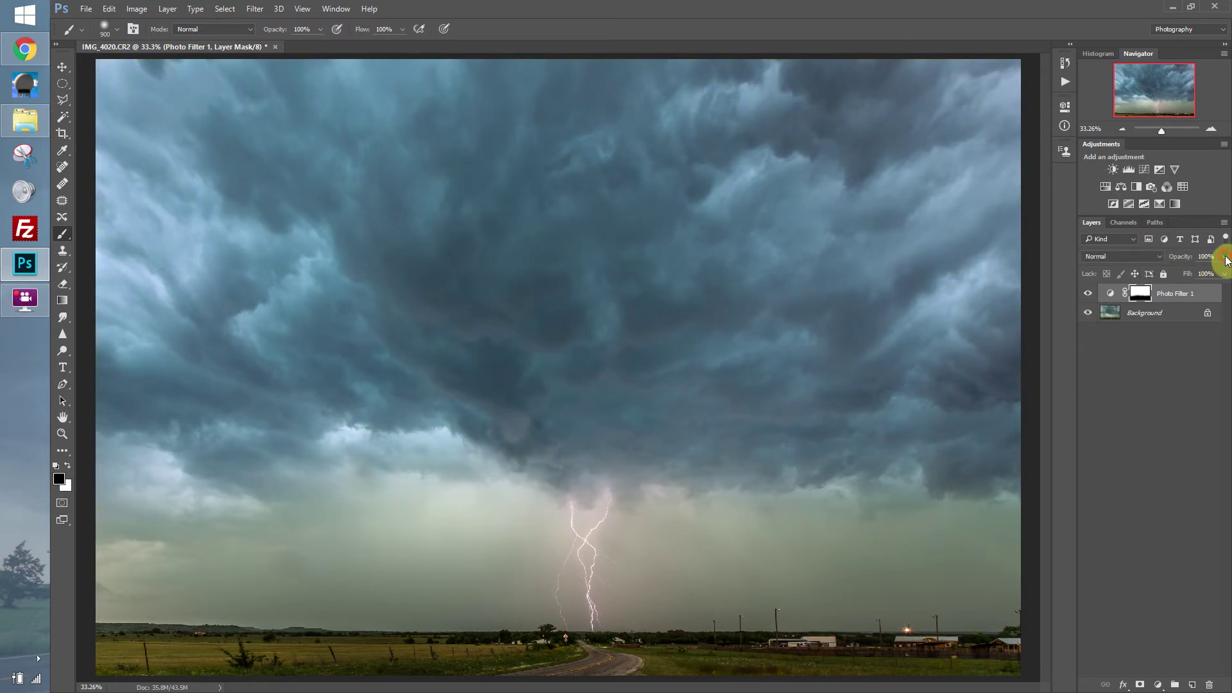
pyautogui.click(1224, 257)
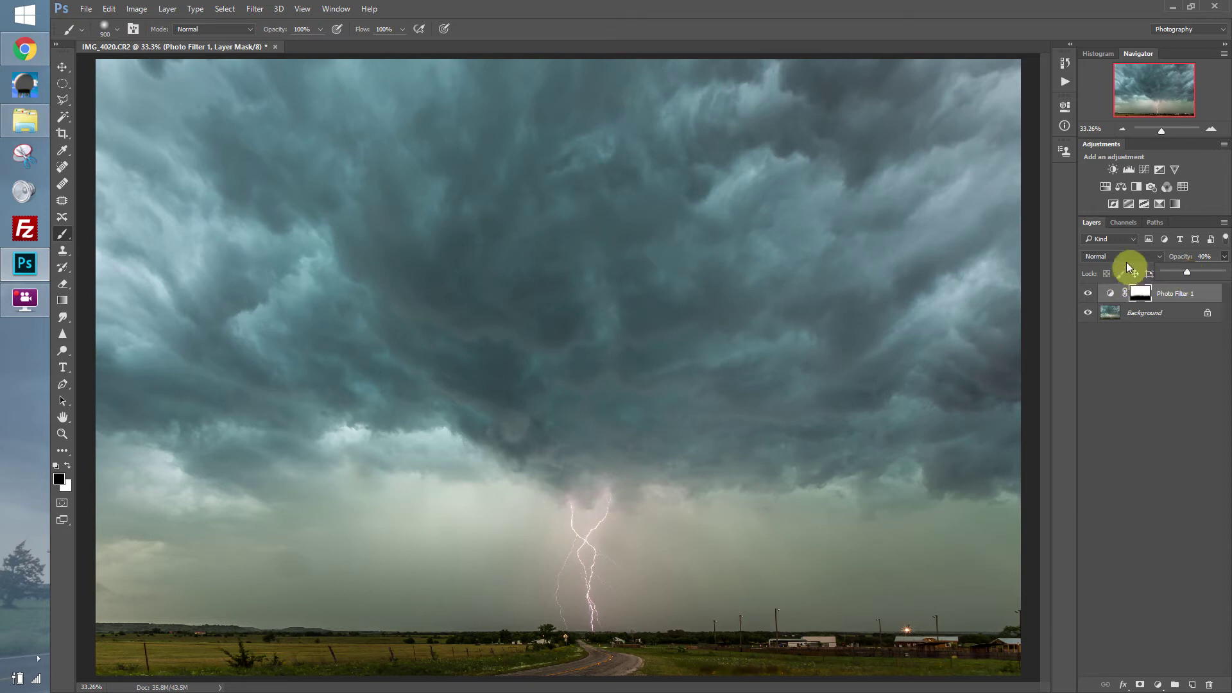
# Step: Add a Brightness/Contrast layer with Contrast 66 and select its layer mask
pyautogui.click(1113, 168)
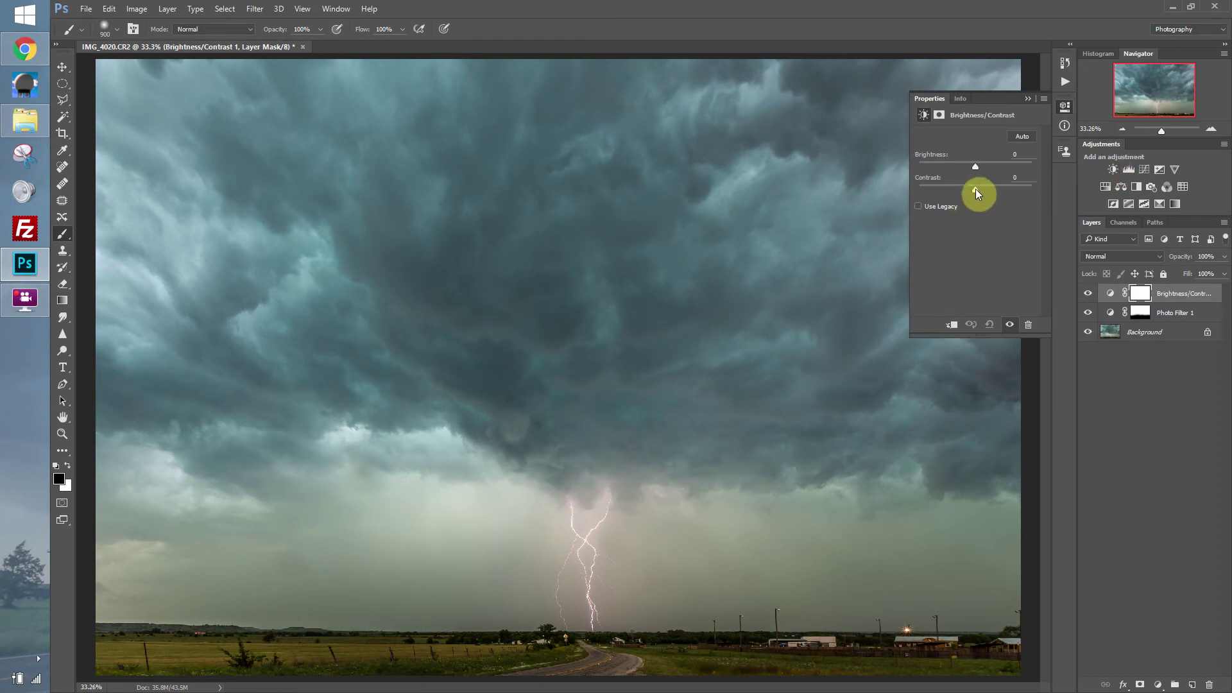
pyautogui.moveTo(976, 188); pyautogui.dragTo(1013, 183)
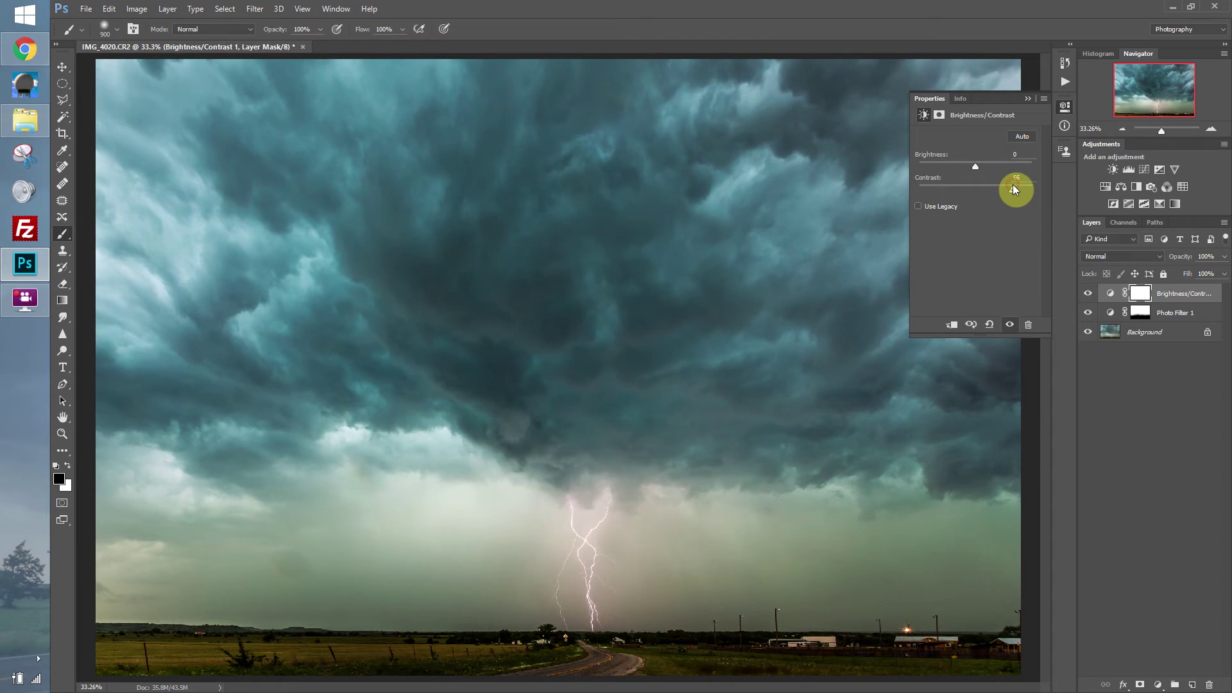
pyautogui.click(1182, 298)
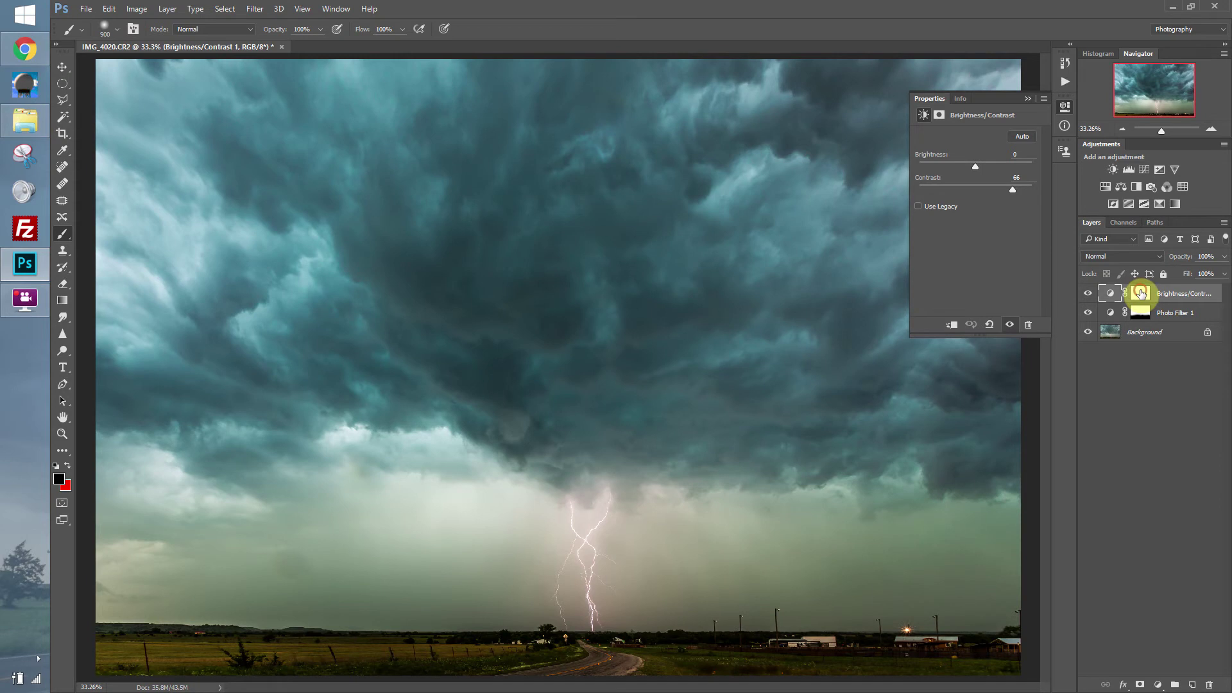
pyautogui.click(1141, 294)
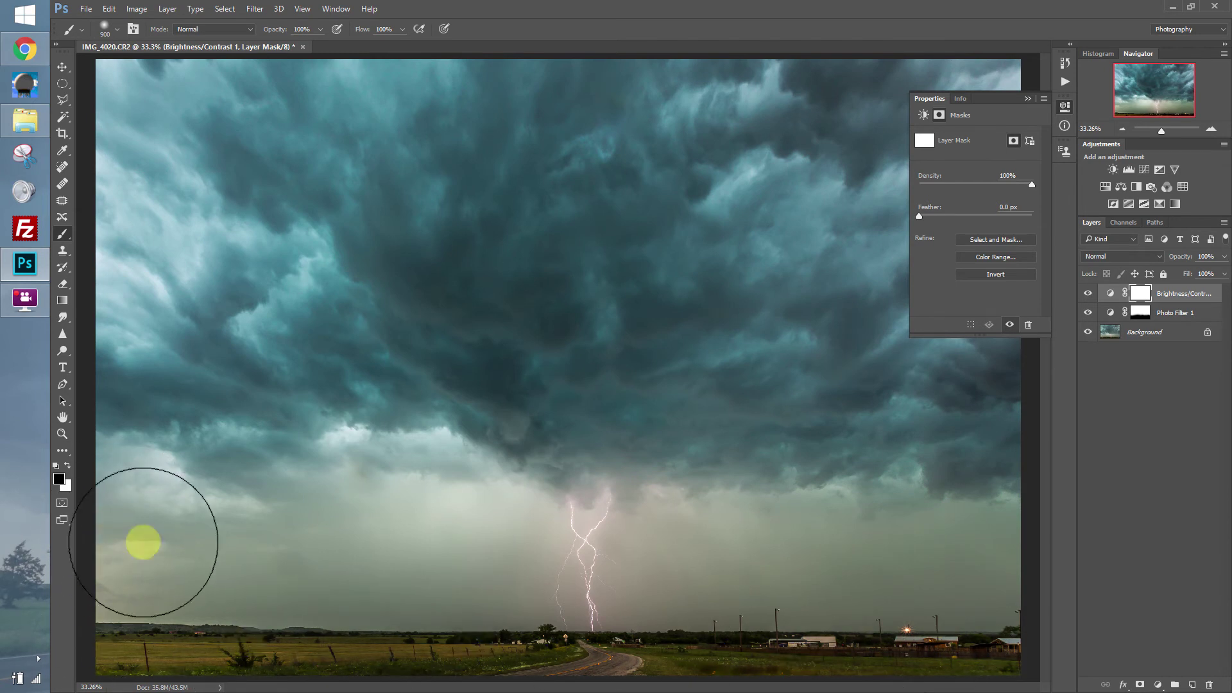
# Step: Paint black over the lower sky on the Brightness/Contrast mask, then white over the clouds
pyautogui.moveTo(707, 600)
pyautogui.mouseDown()
pyautogui.moveTo(874, 599)
pyautogui.moveTo(999, 567)
pyautogui.moveTo(356, 221)
pyautogui.mouseUp()
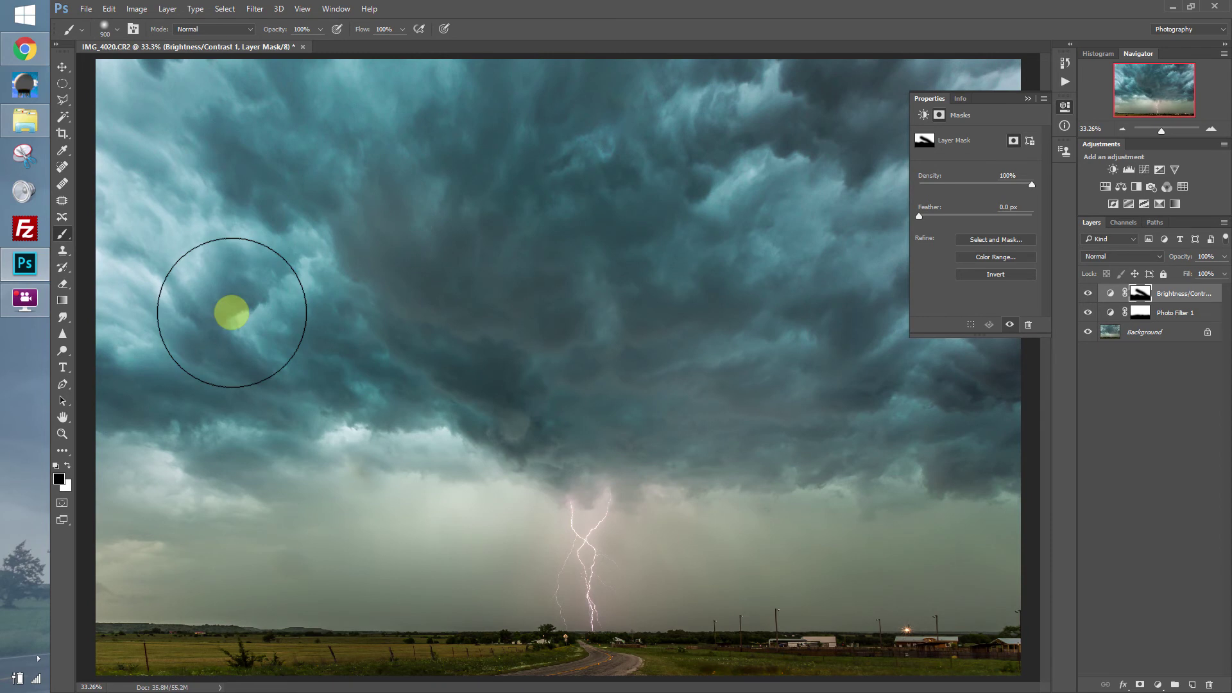
pyautogui.click(68, 469)
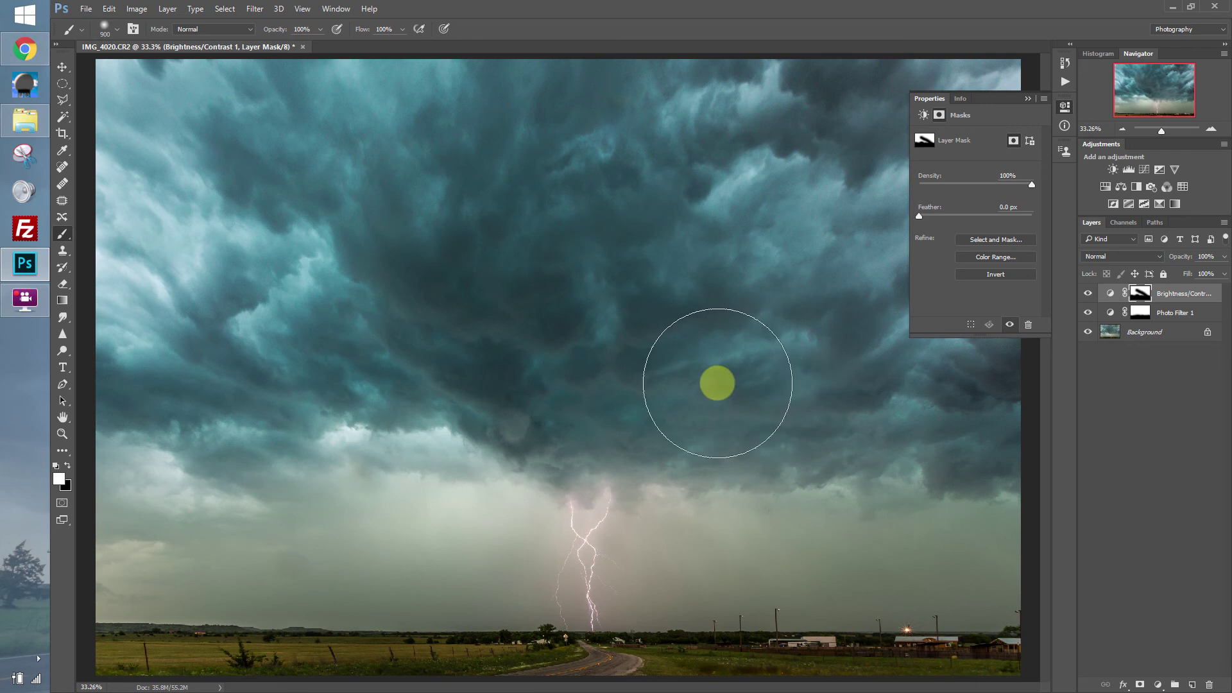
pyautogui.moveTo(792, 373); pyautogui.dragTo(489, 275)
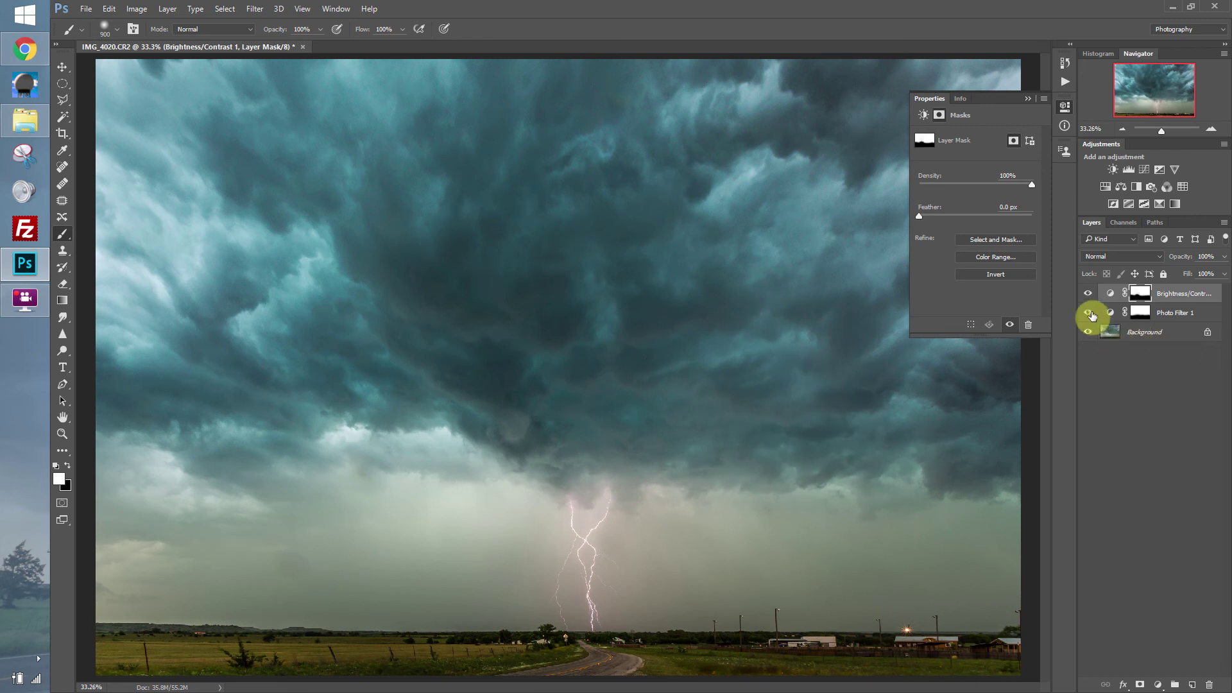
pyautogui.moveTo(1093, 315); pyautogui.dragTo(1091, 294)
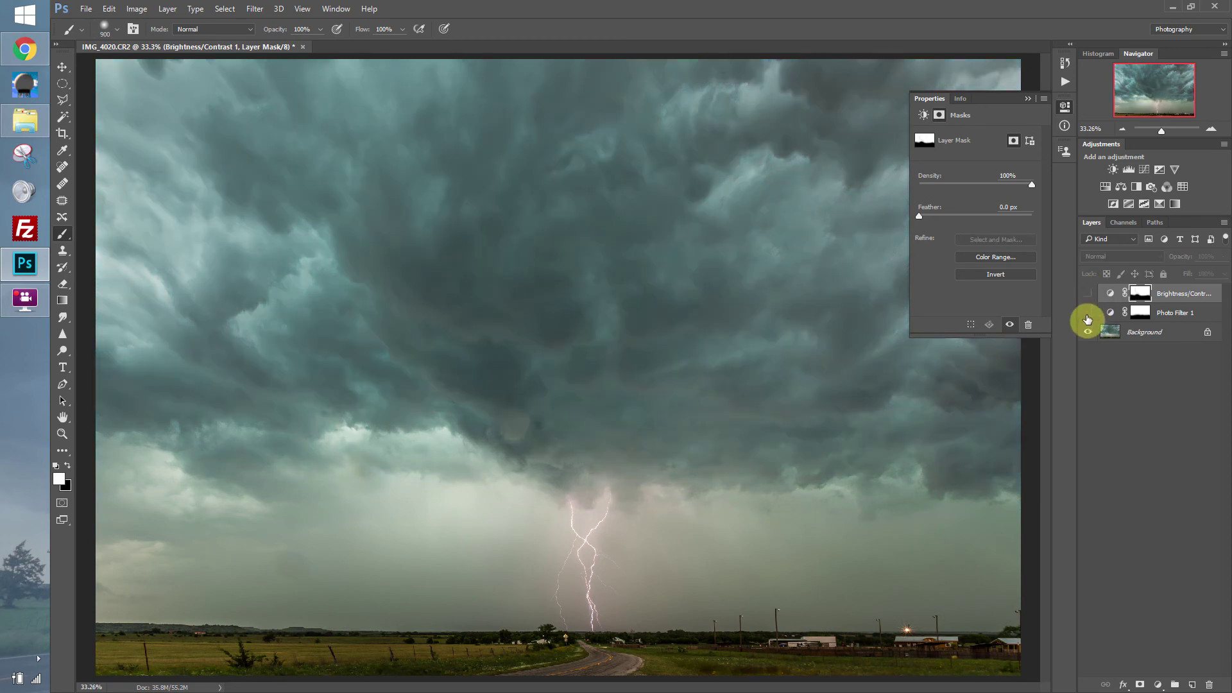
pyautogui.moveTo(1087, 319); pyautogui.dragTo(1091, 299)
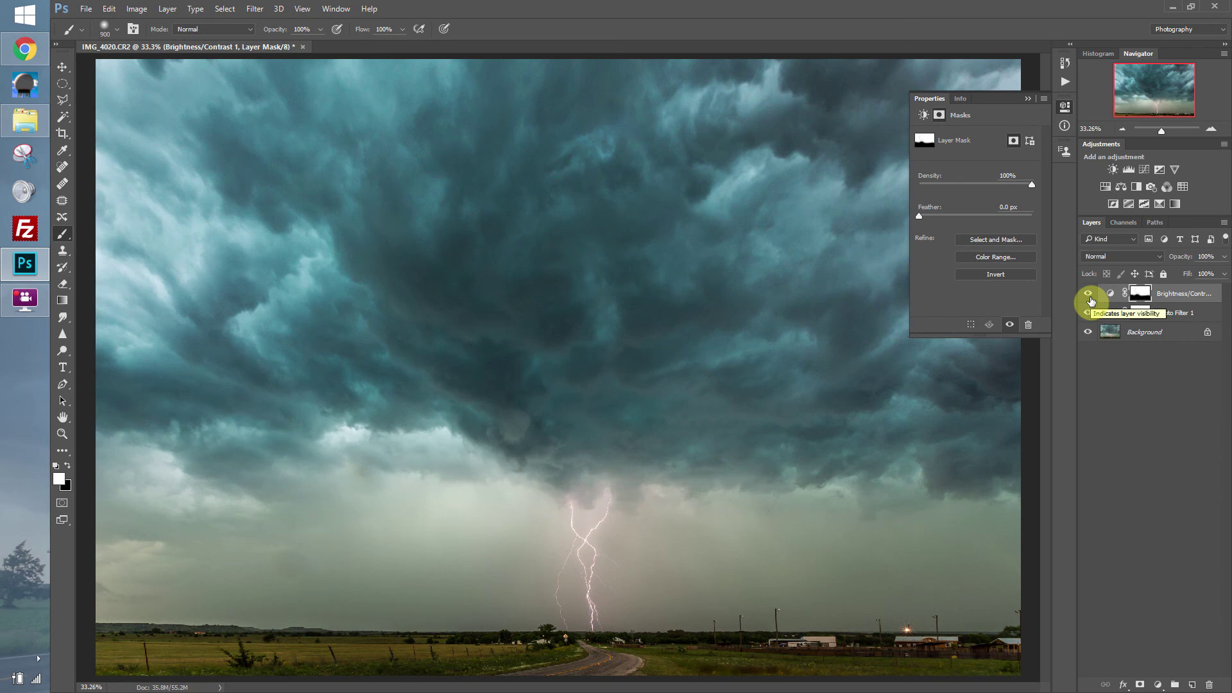
# Step: Delete the Brightness/Contrast layer's mask
pyautogui.rightClick(1137, 293)
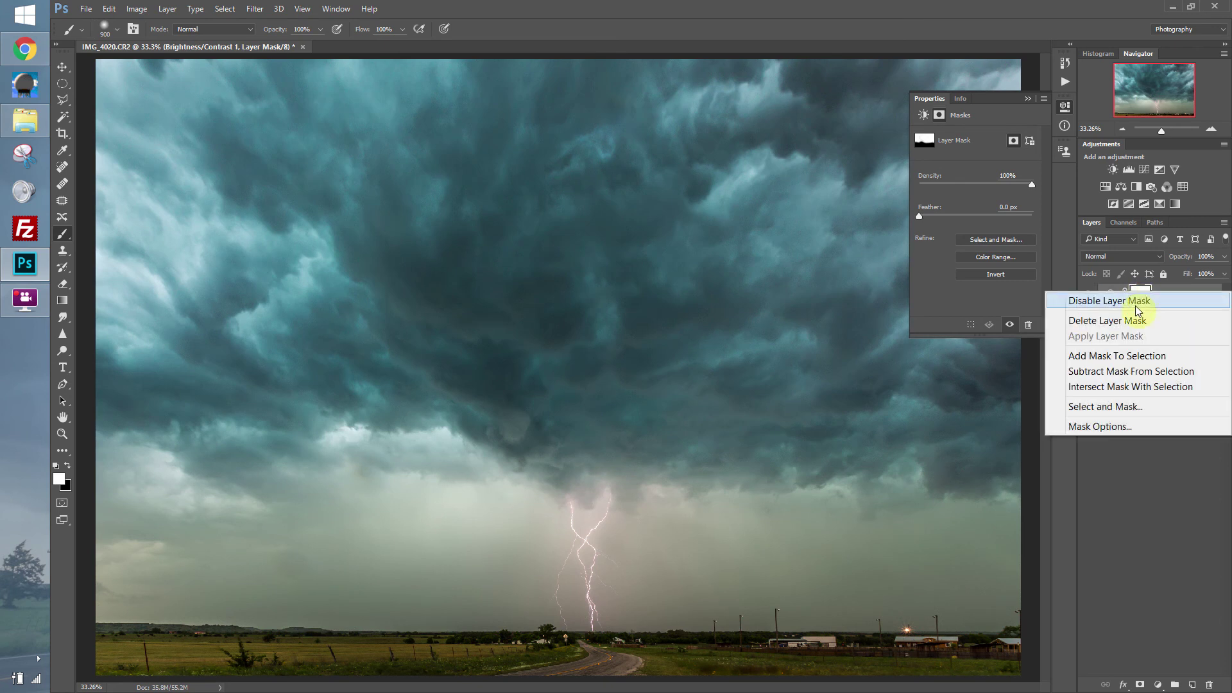
pyautogui.click(1131, 321)
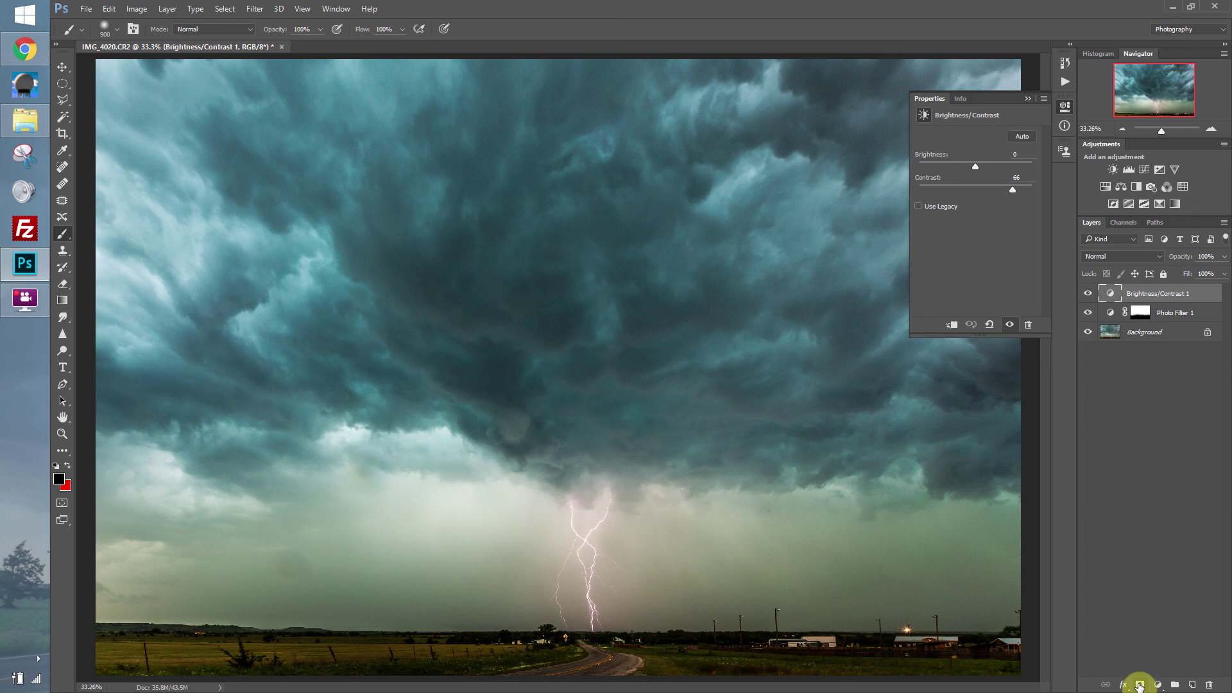
# Step: Add a new white mask to the Brightness/Contrast layer and make black the foreground colour
pyautogui.click(1139, 684)
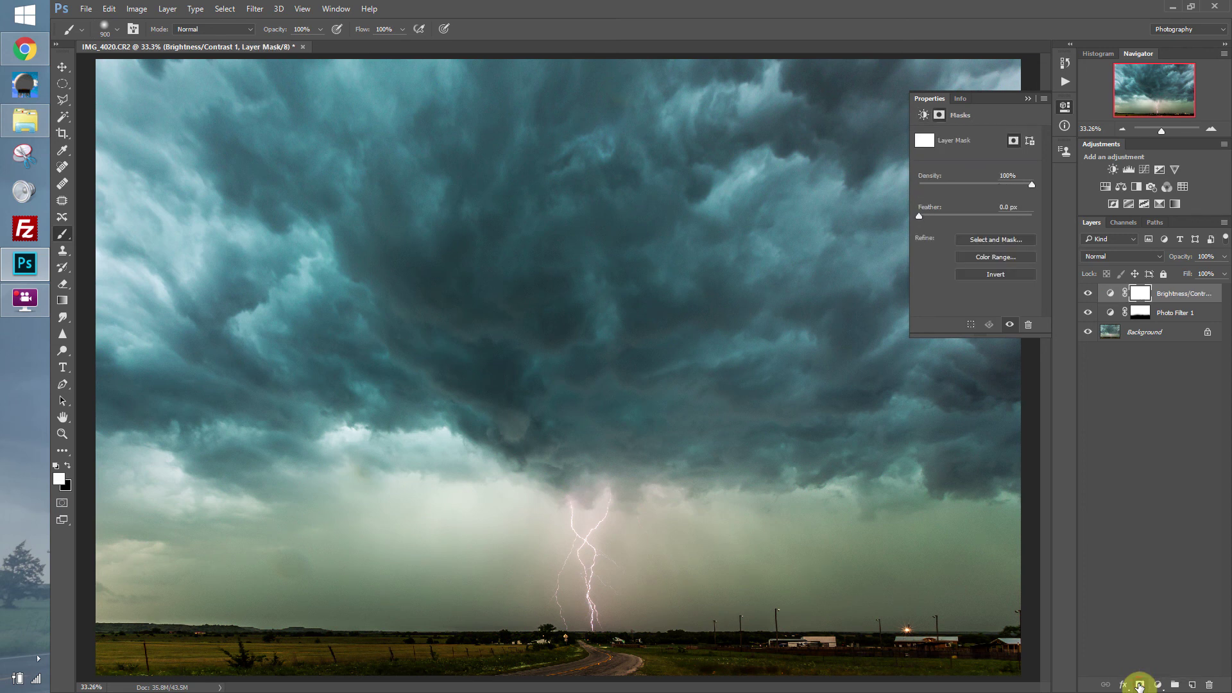
pyautogui.click(67, 466)
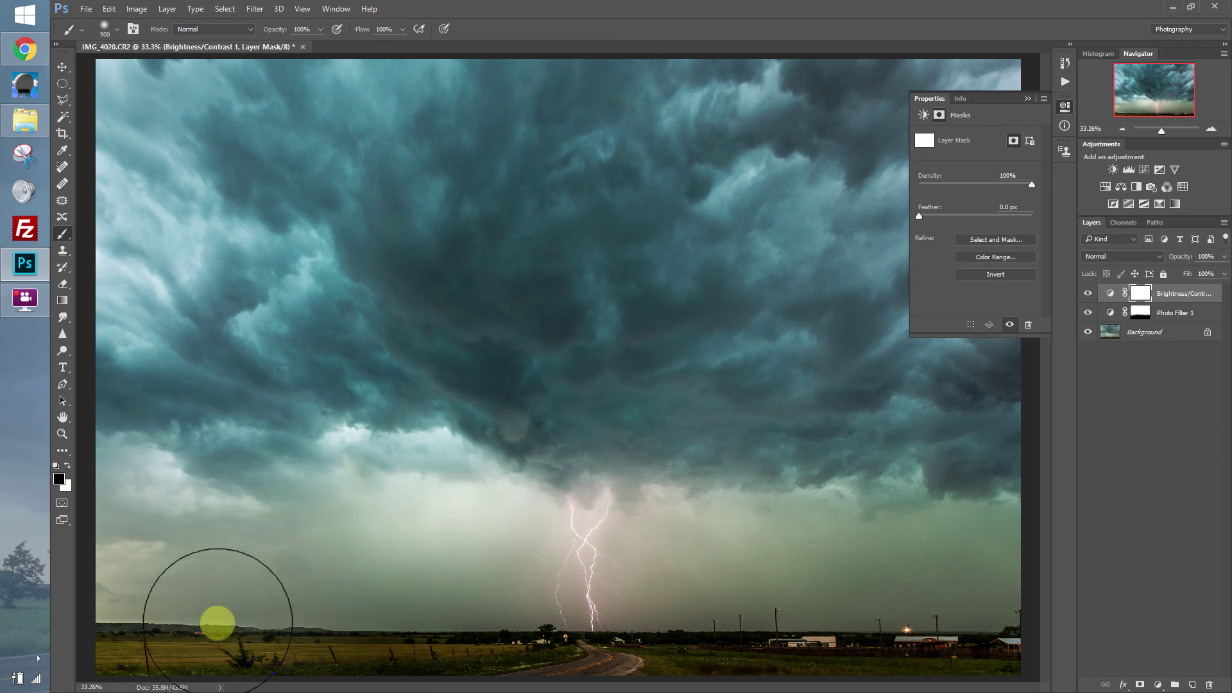